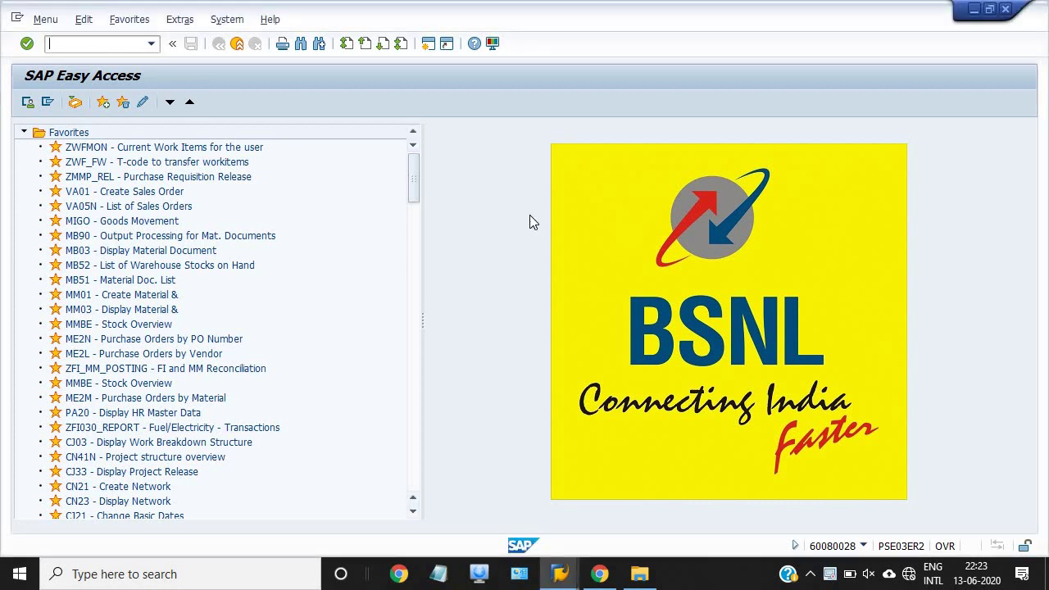
Enter the ME23N transaction code in the Easy Access command field
text(me23n)
key(Return)
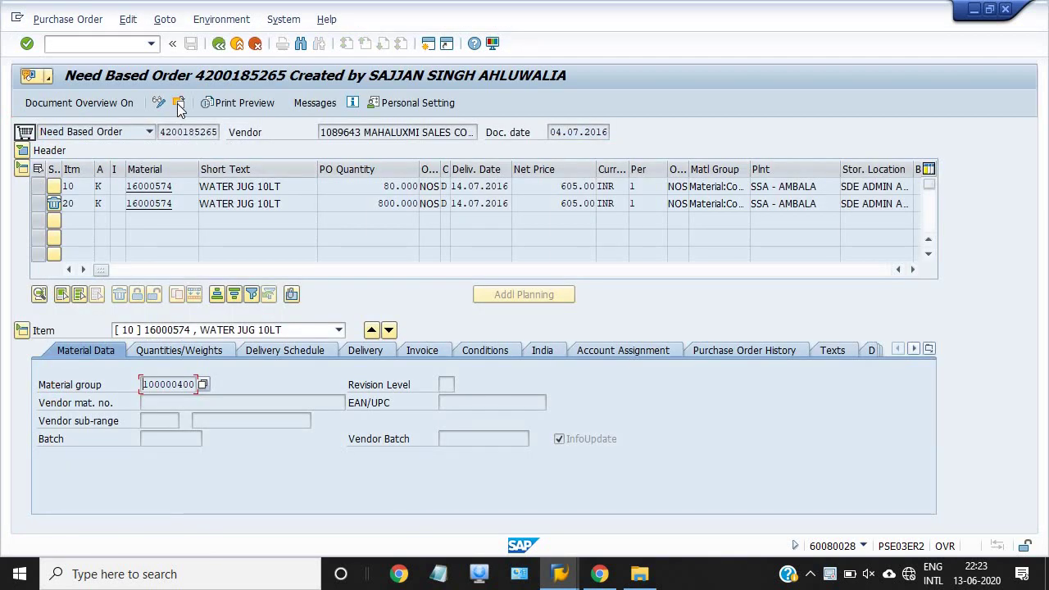
key(shift+F5)
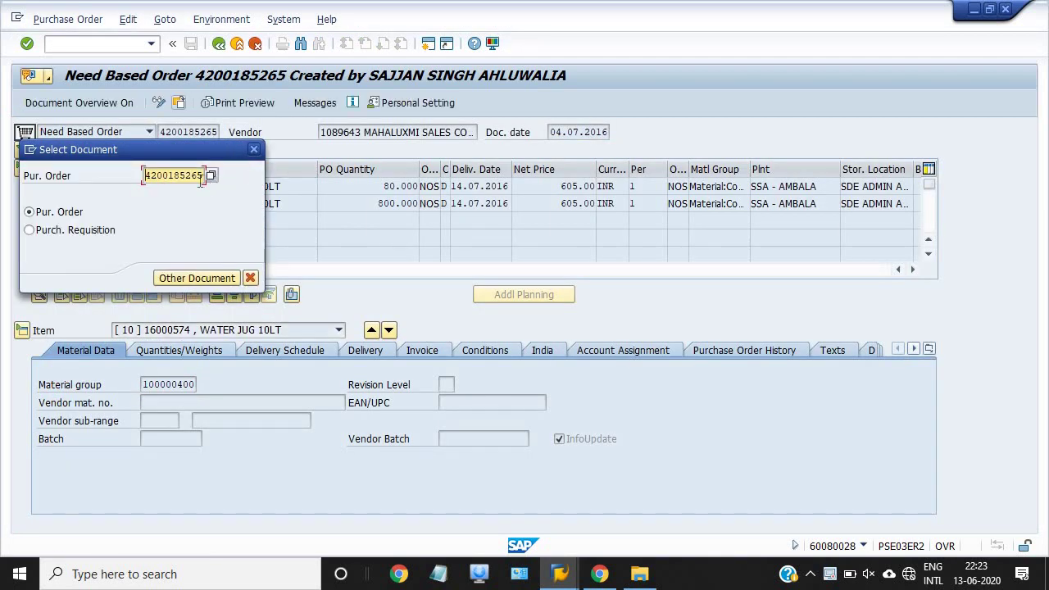
key(BackSpace)
key(BackSpace)
key(BackSpace)
key(BackSpace)
key(BackSpace)
key(BackSpace)
key(BackSpace)
key(BackSpace)
key(BackSpace)
key(BackSpace)
click(211, 192)
click(209, 279)
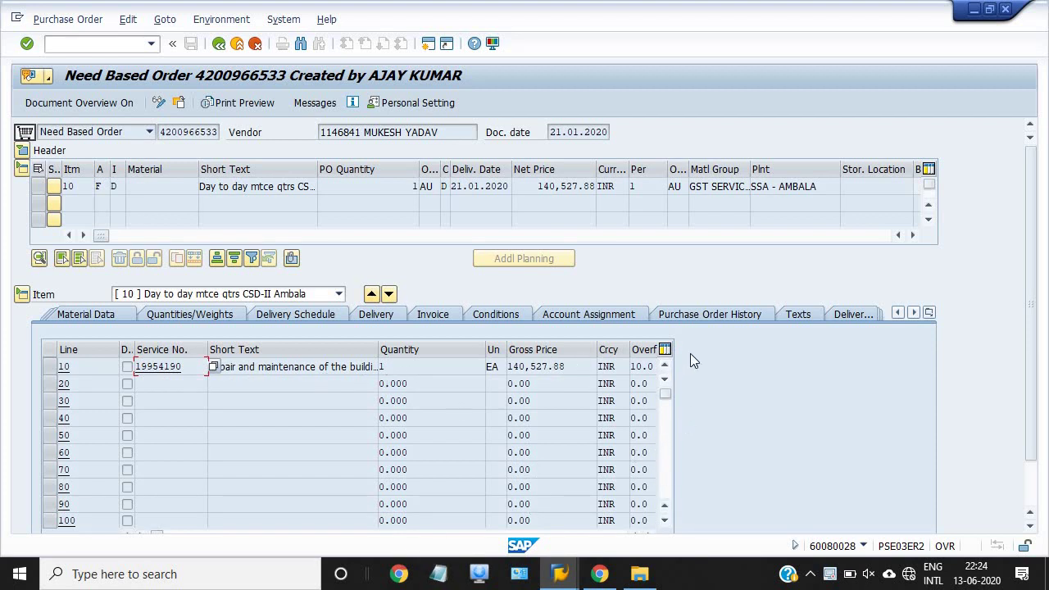
click(609, 314)
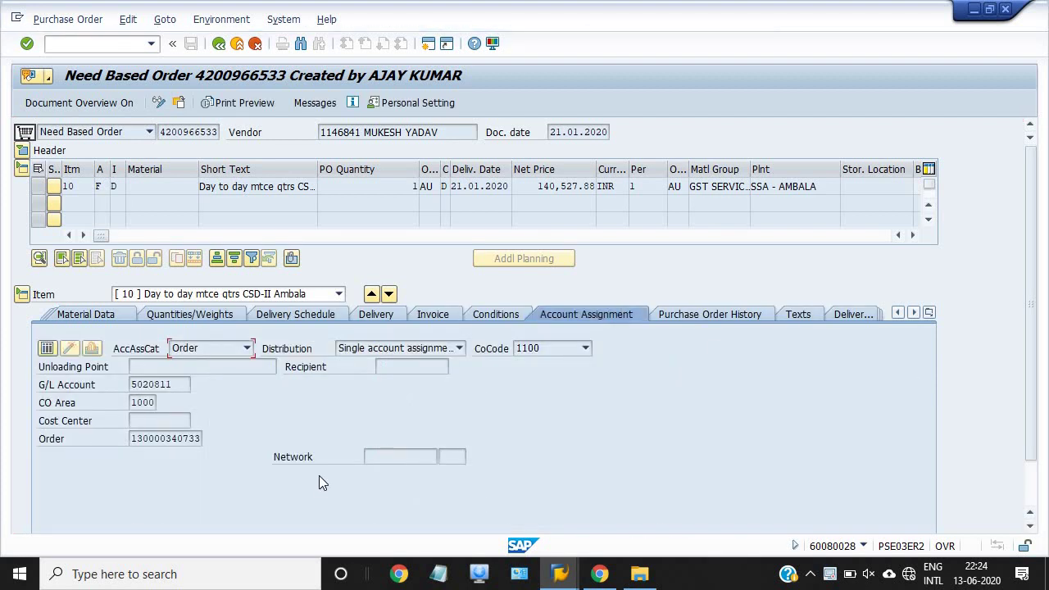
click(27, 297)
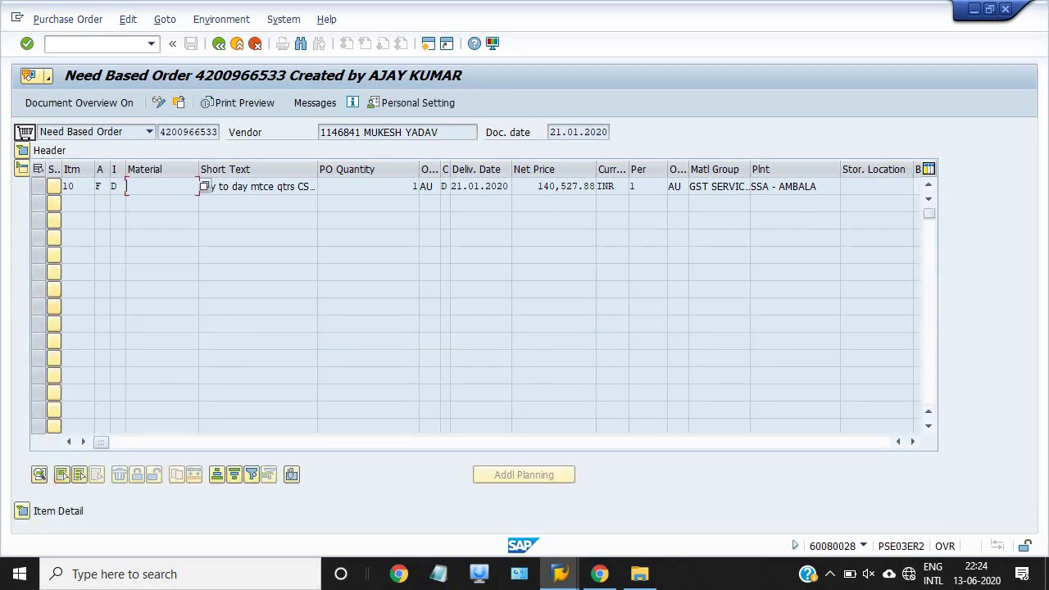
Re-expand the item details and confirm item 10 in the item list
click(22, 512)
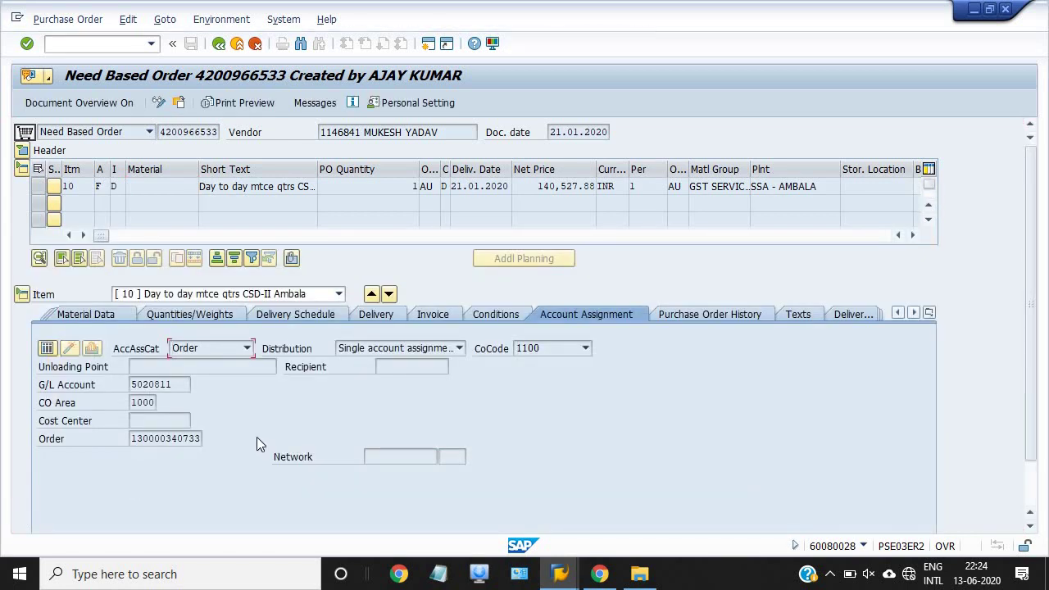
click(228, 295)
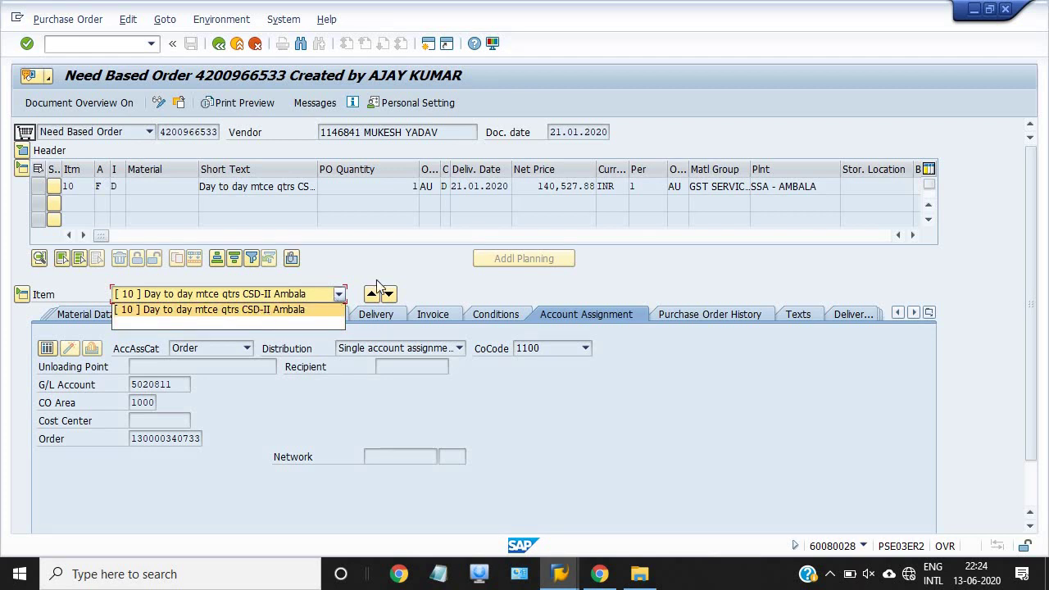
click(417, 261)
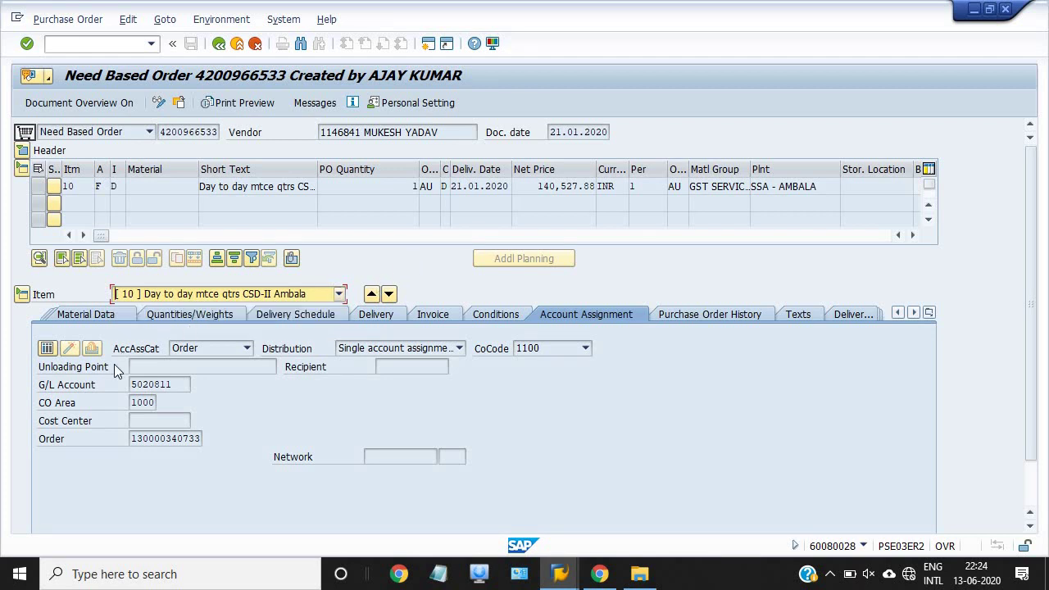
click(930, 313)
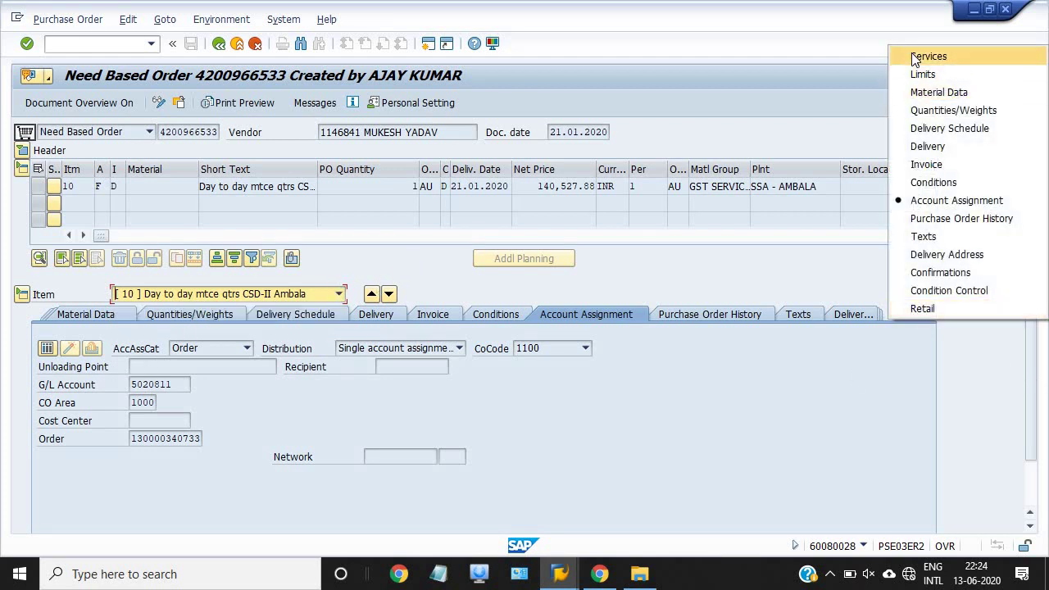
click(912, 52)
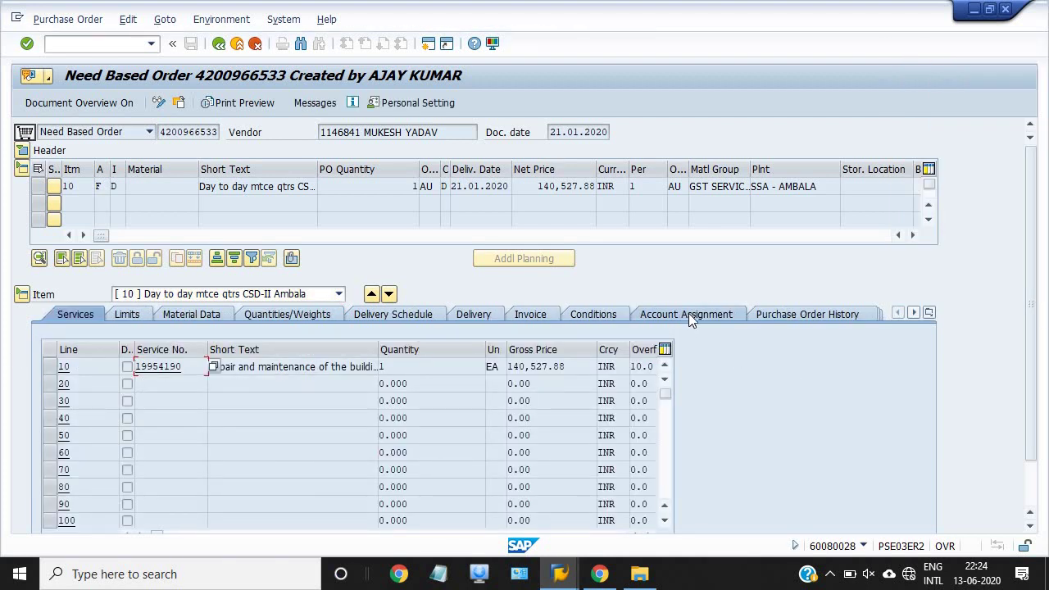
click(689, 313)
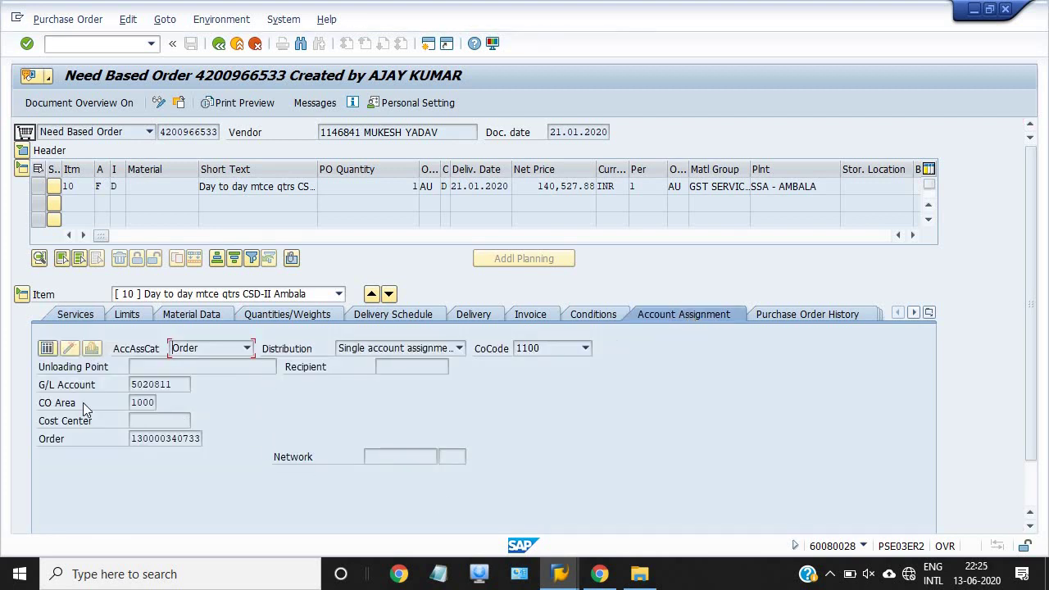
click(185, 369)
drag(174, 421, 100, 451)
click(174, 465)
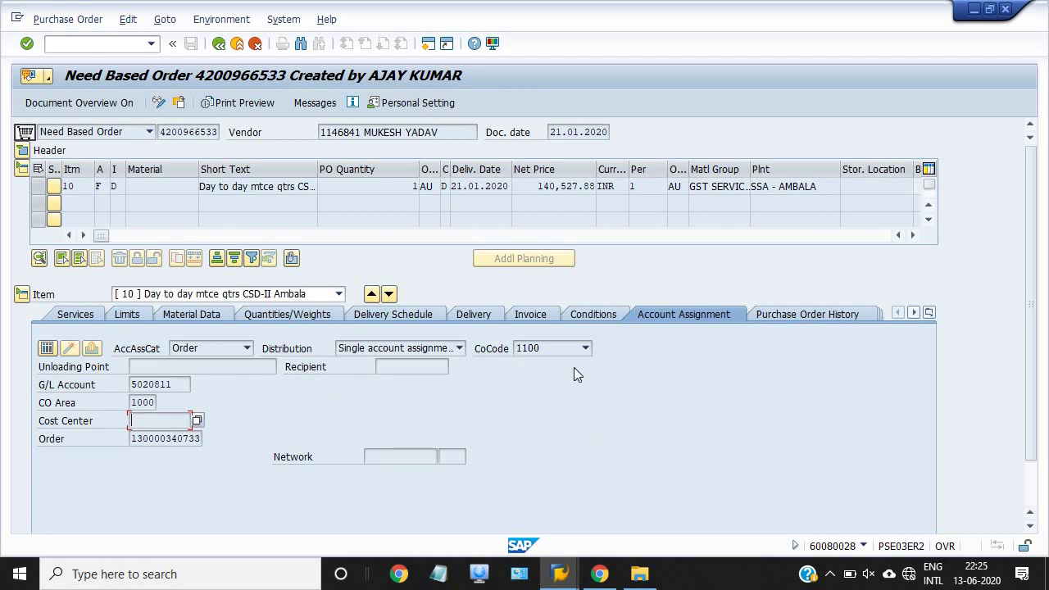
Show item 10's invoice details and bring up value help for tax code MC
click(531, 316)
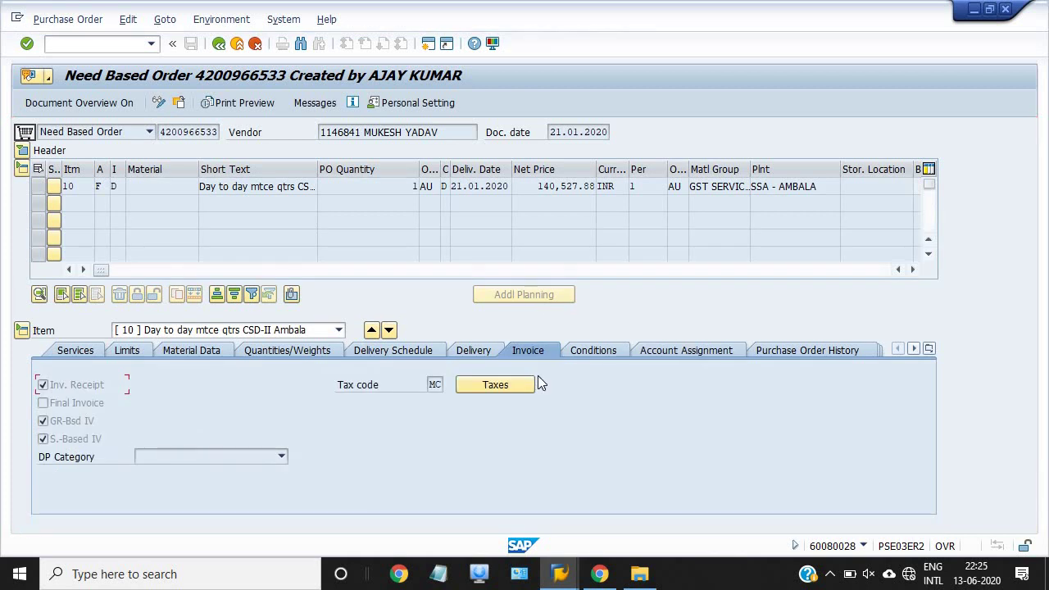
click(432, 385)
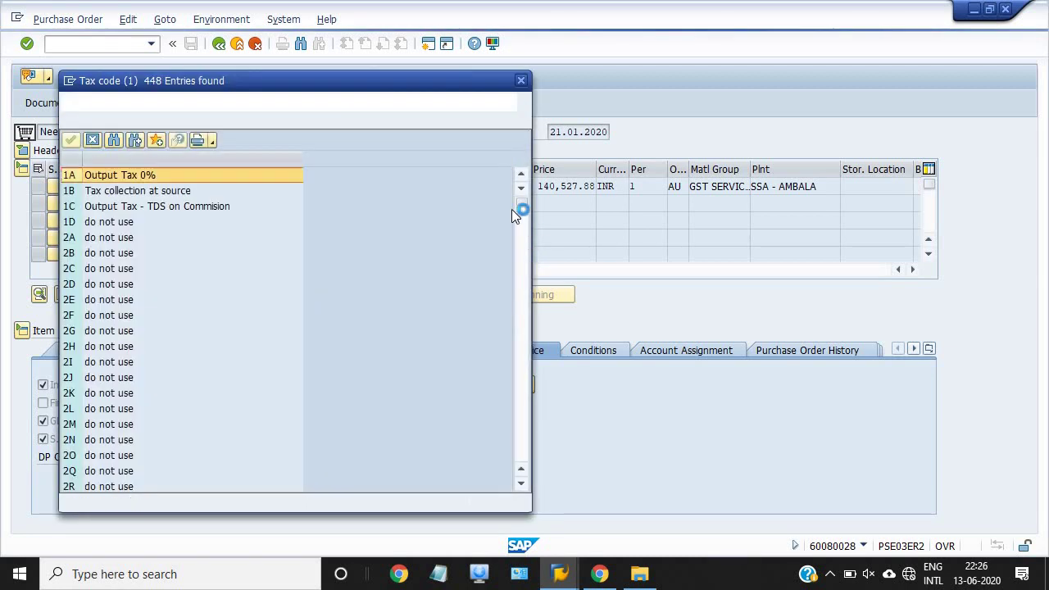
Browse the tax code list to the M entries, then close it, keeping tax code MC
drag(523, 211, 522, 377)
scroll(269, 347, up, 4)
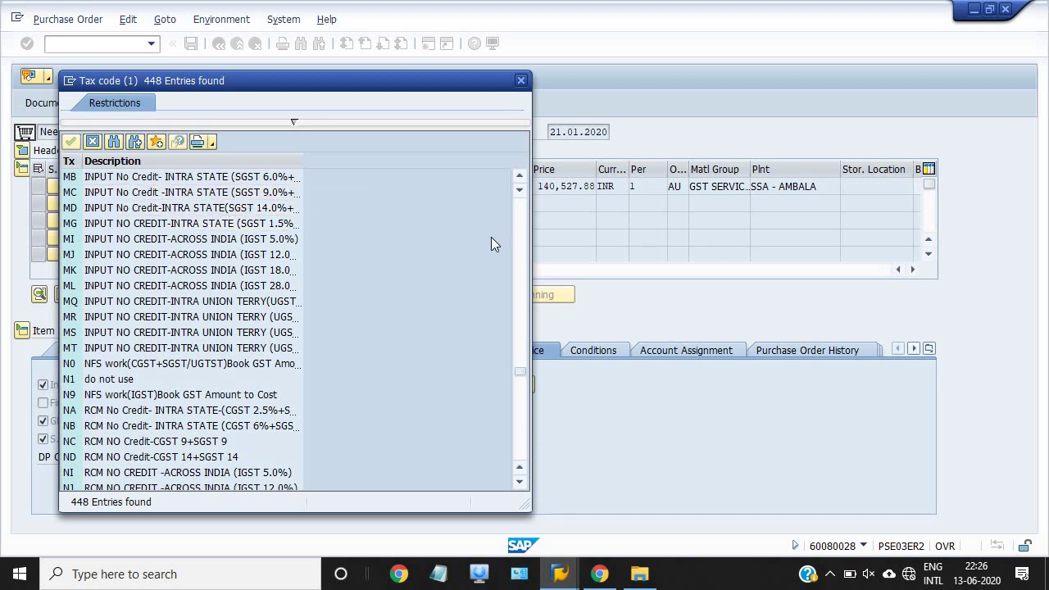
click(522, 80)
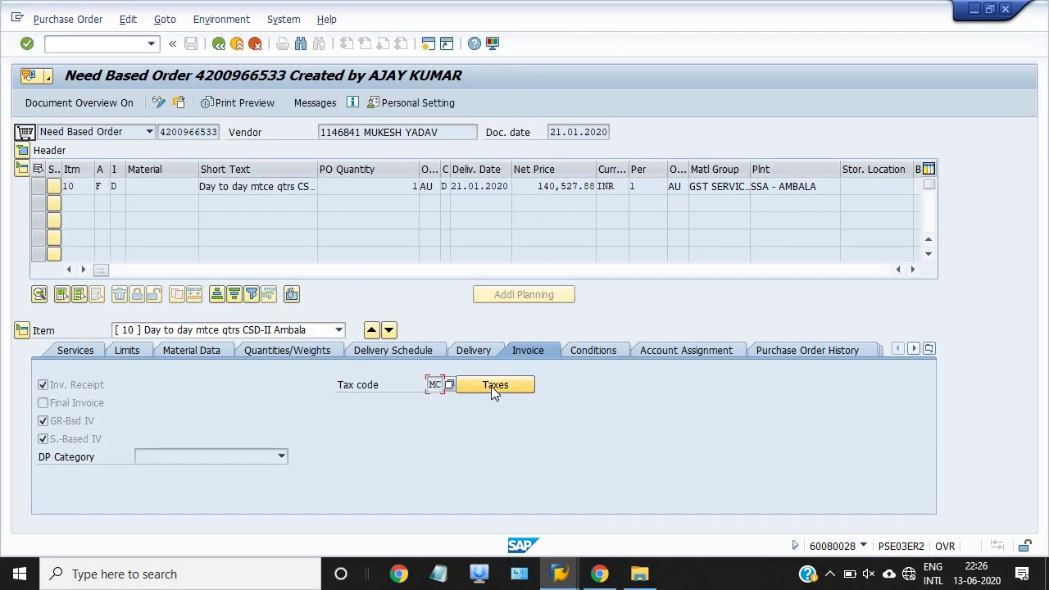
click(707, 354)
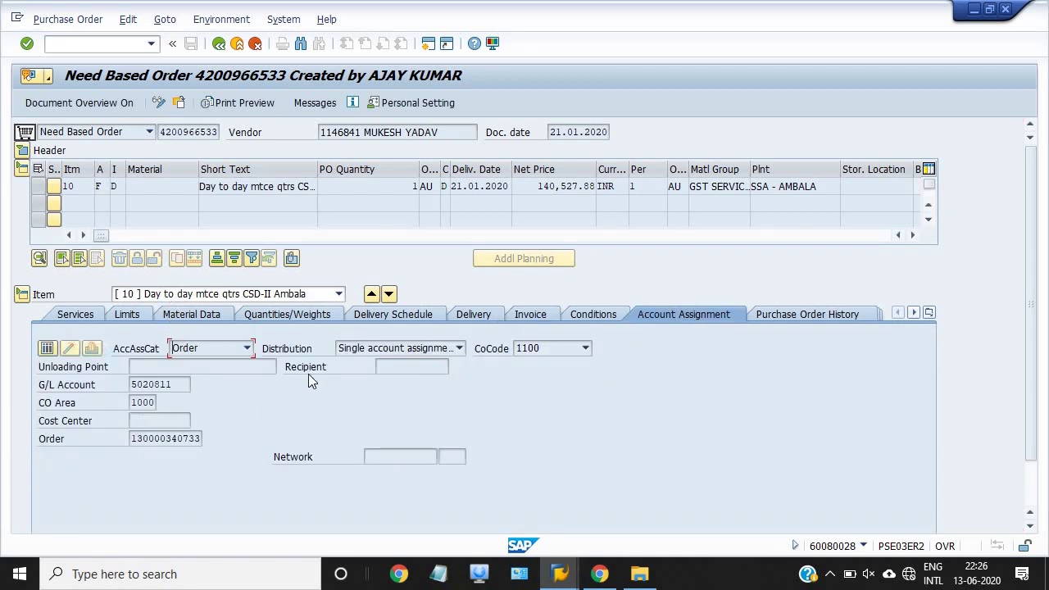
click(537, 320)
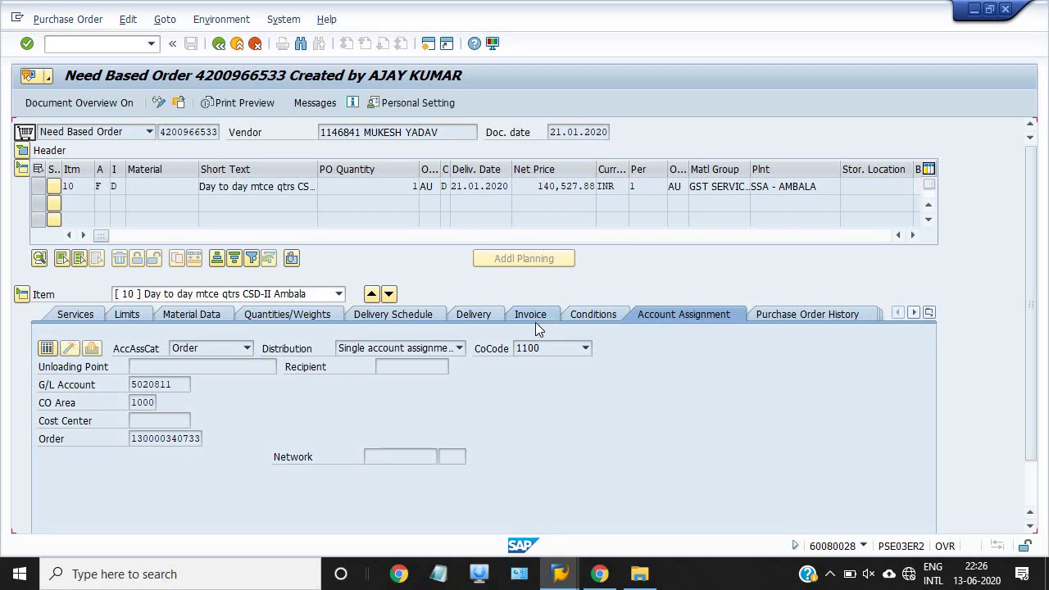